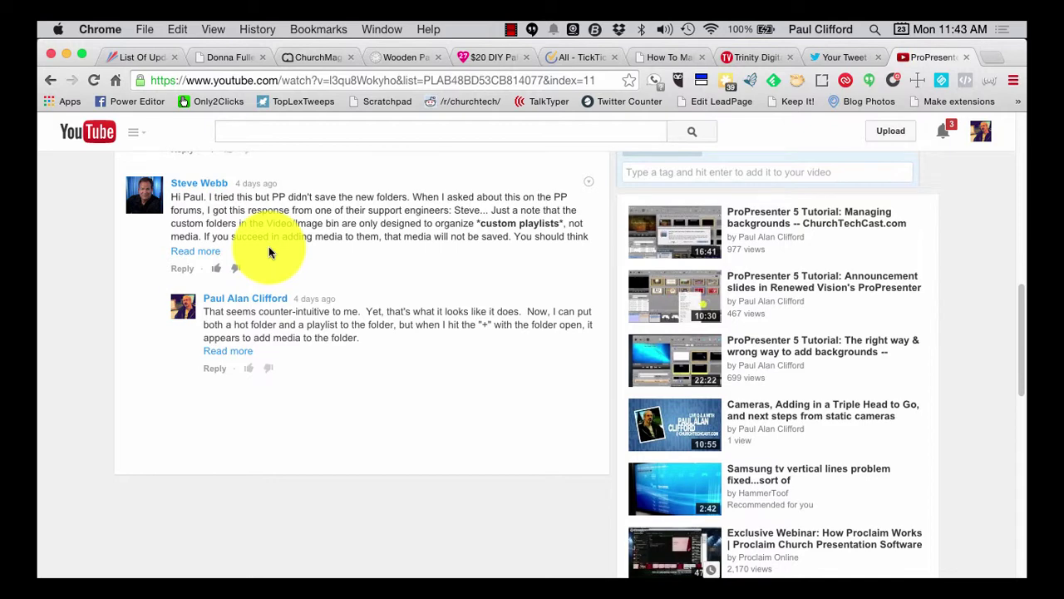
# - Expand the viewer's YouTube comment about custom folders not saving media to read it in full
pyautogui.scroll(1, 358, 266)
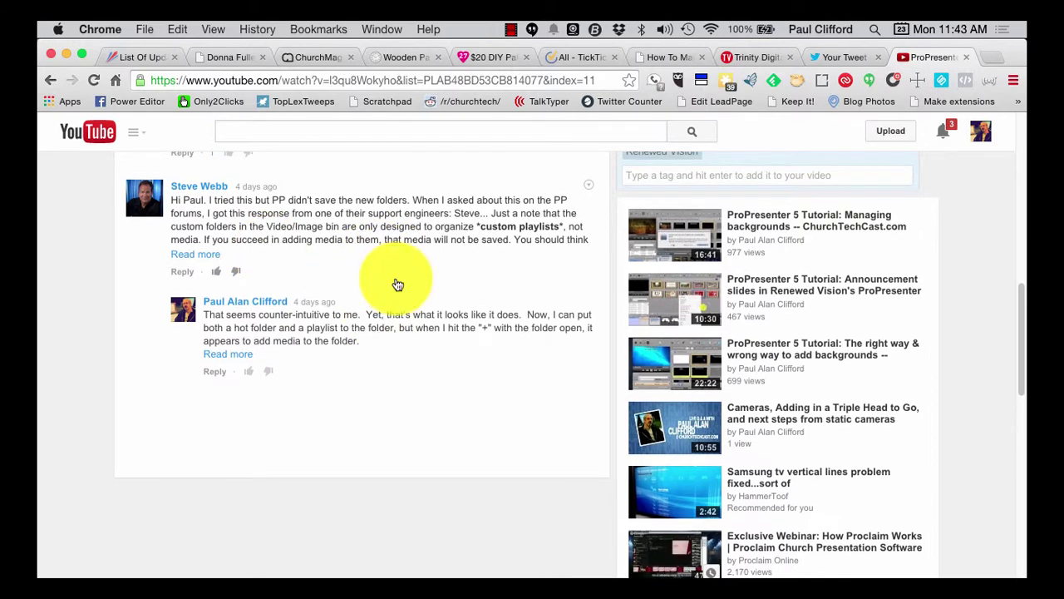
pyautogui.scroll(15, 392, 316)
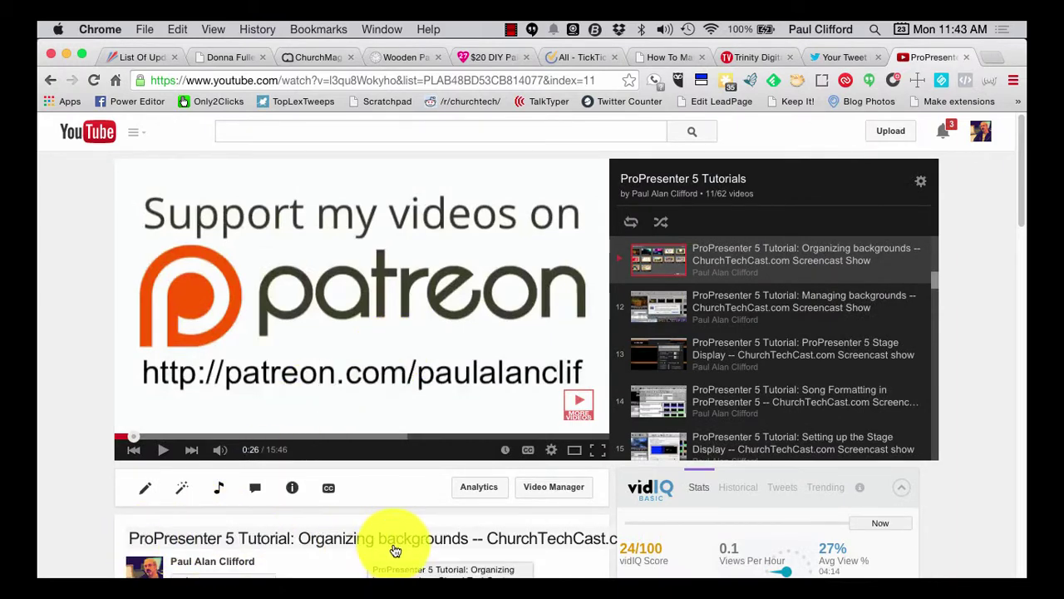
pyautogui.scroll(-10, 444, 539)
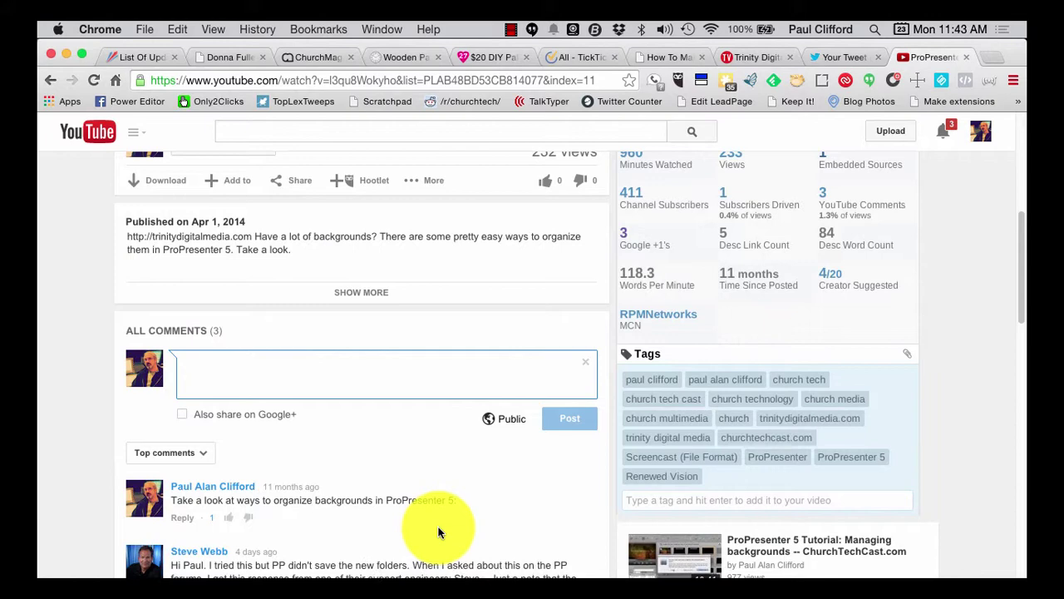
pyautogui.scroll(-3, 438, 532)
pyautogui.scroll(-3, 439, 532)
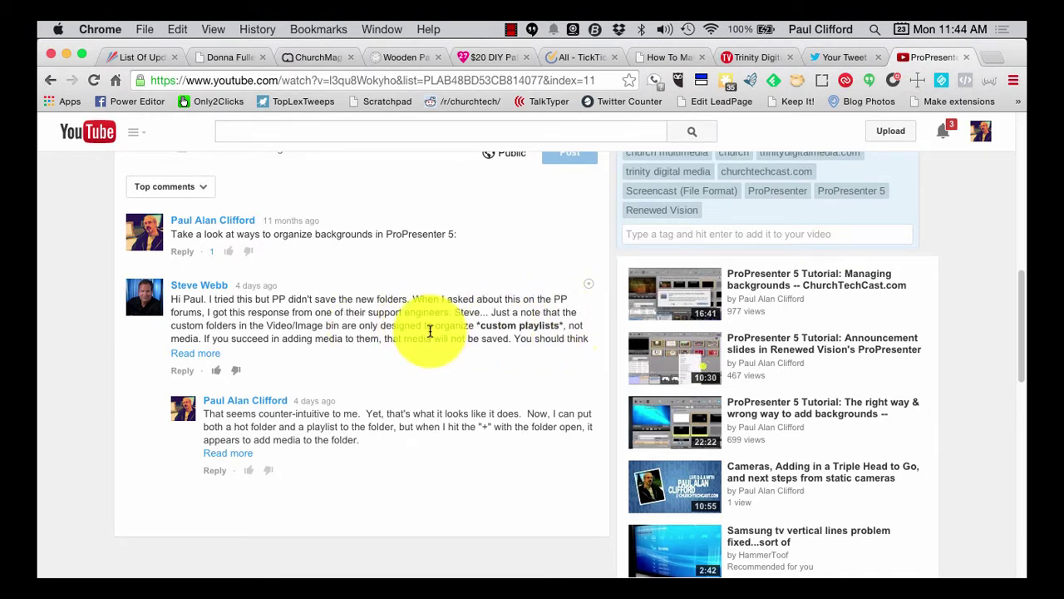
pyautogui.click(207, 355)
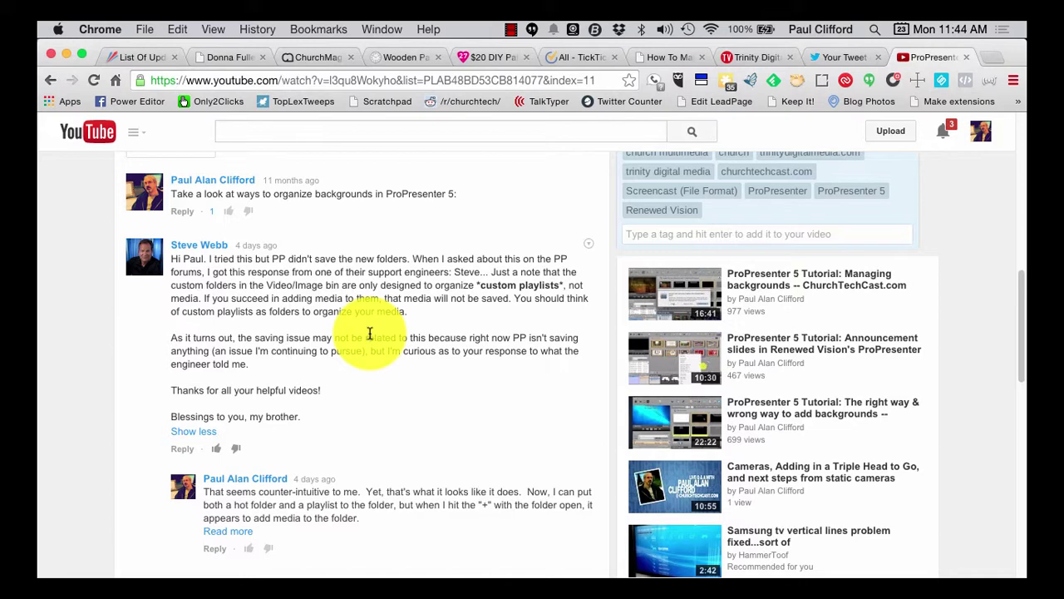
# - Switch to ProPresenter and add a New Group to the Video/Image Bin
pyautogui.press('super+Tab')
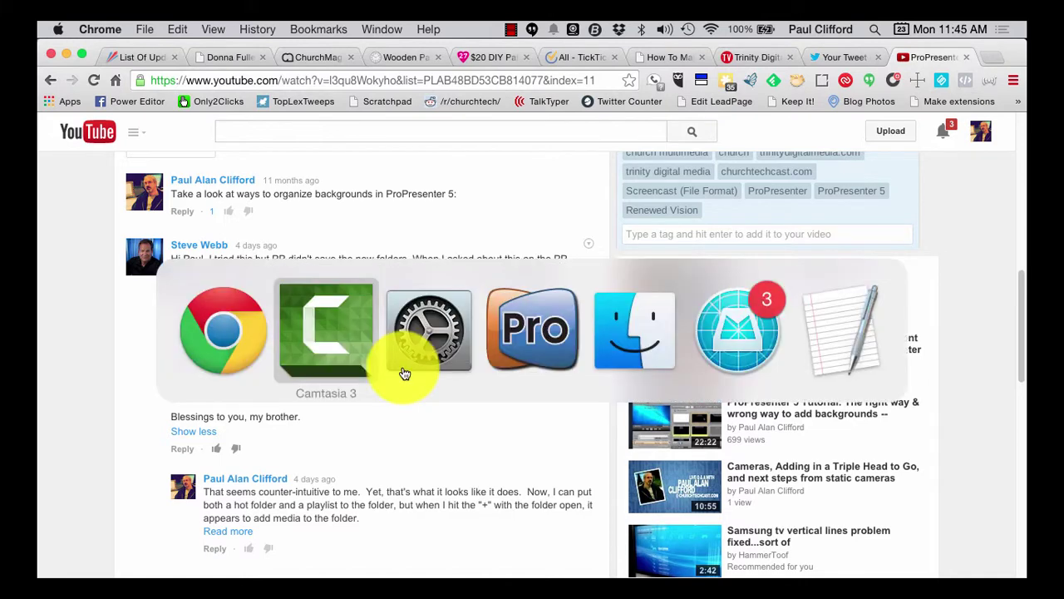
pyautogui.press('super+Tab')
pyautogui.press('super+Tab')
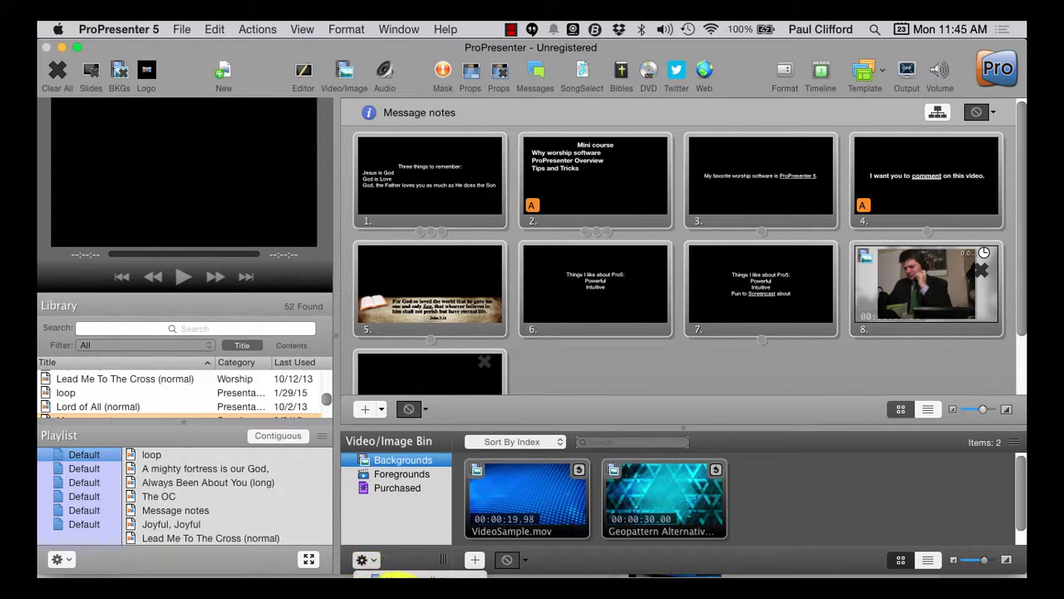
pyautogui.click(395, 575)
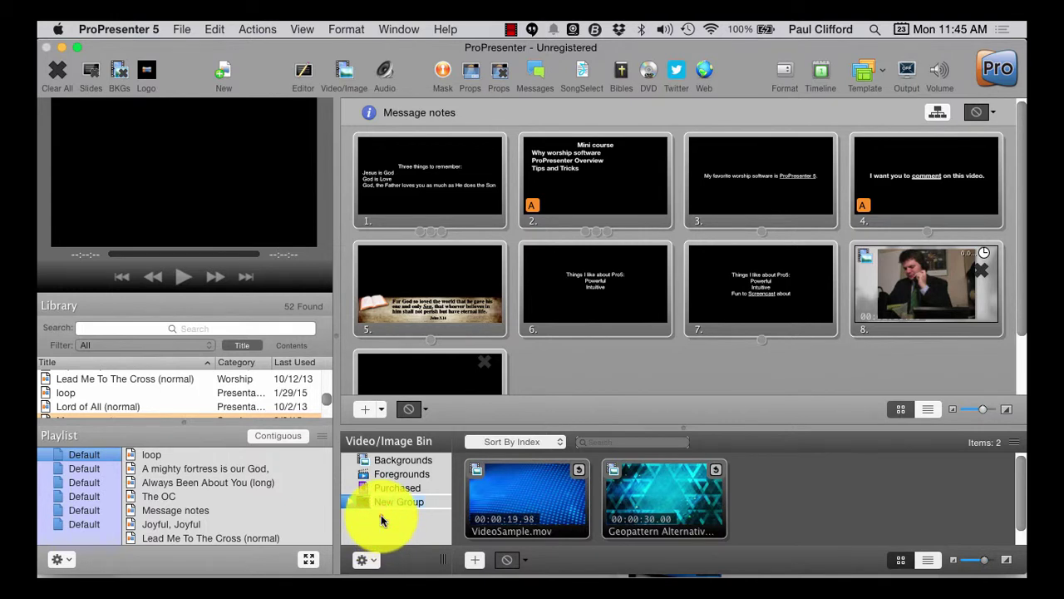
# - Select the New Group folder below Purchased and start adding media files to it
pyautogui.click(350, 506)
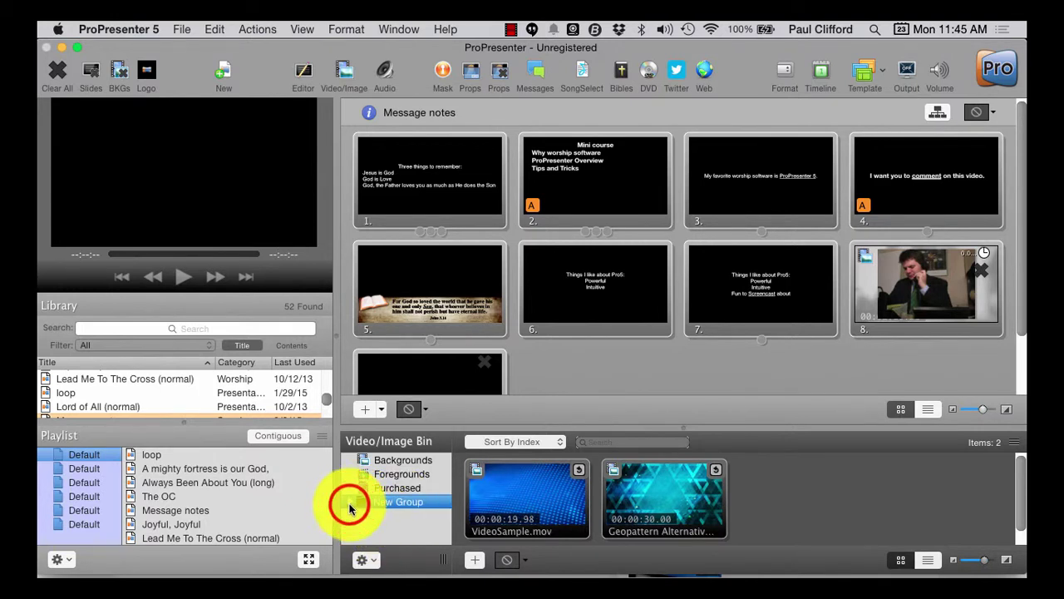
pyautogui.moveTo(350, 506); pyautogui.dragTo(388, 512)
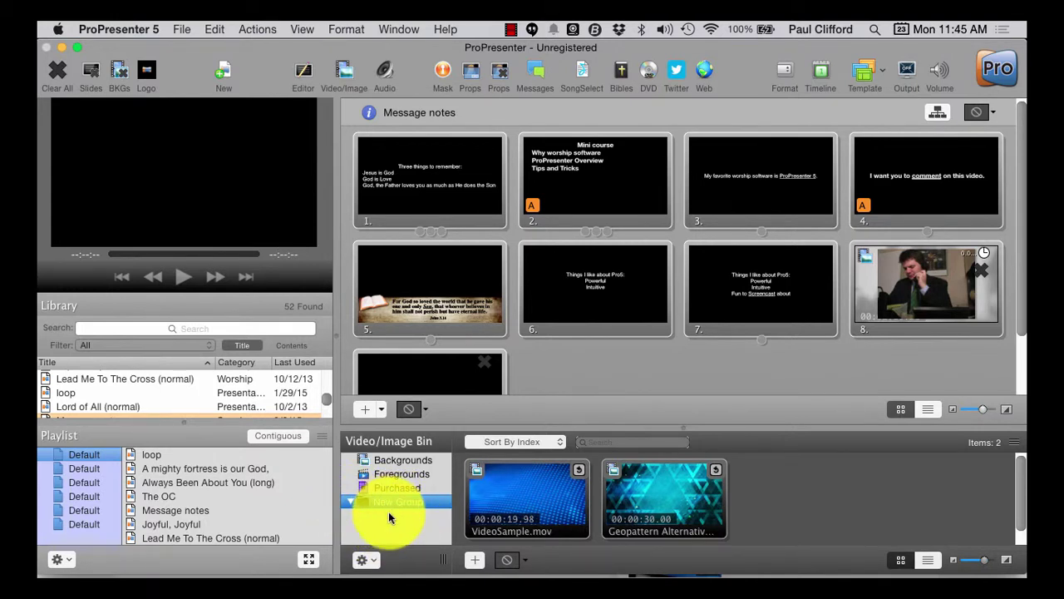
pyautogui.click(362, 489)
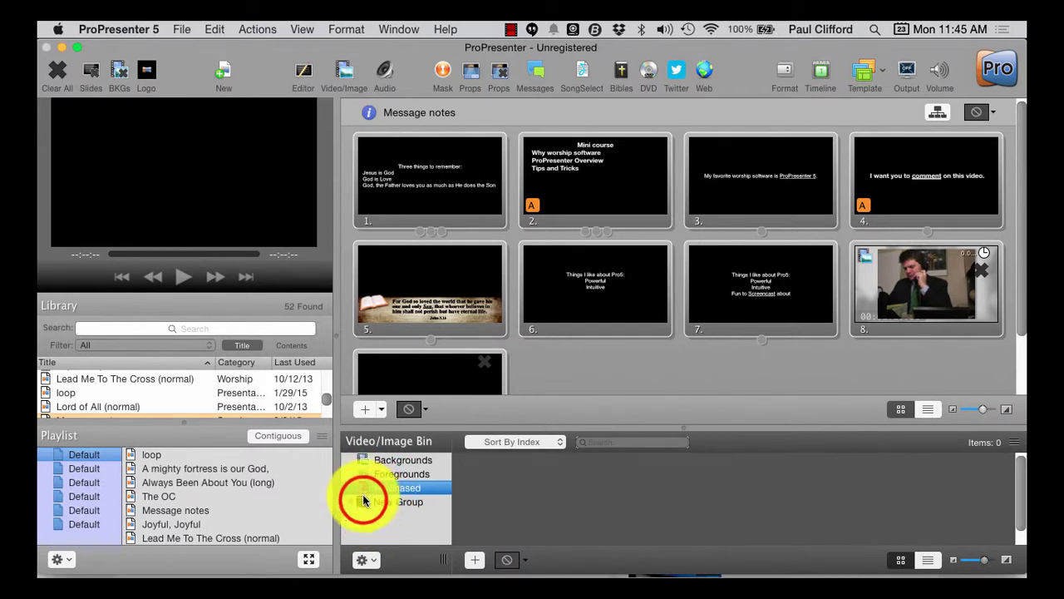
pyautogui.click(355, 504)
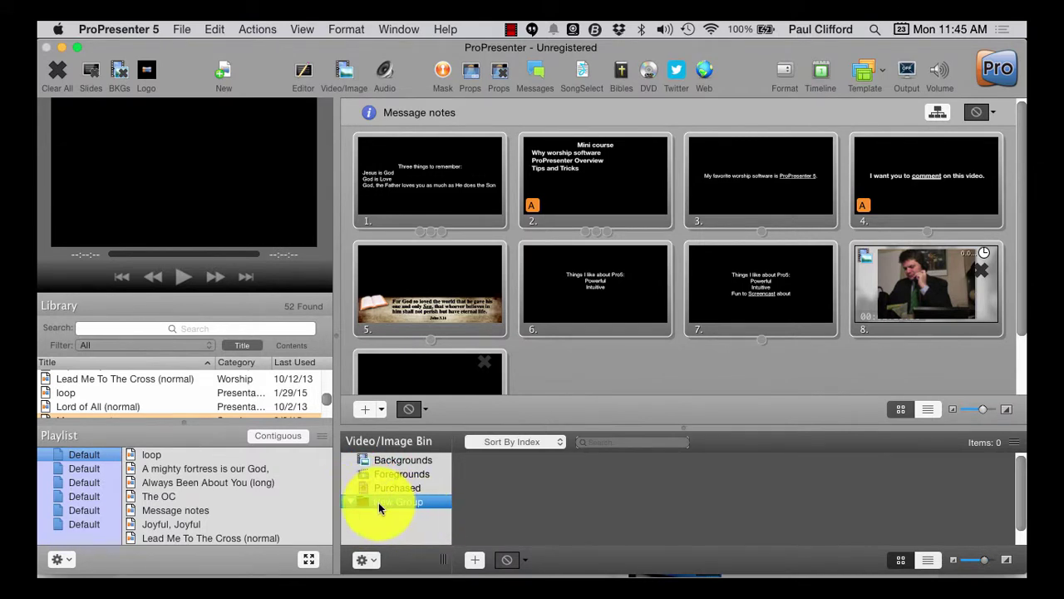
pyautogui.click(475, 561)
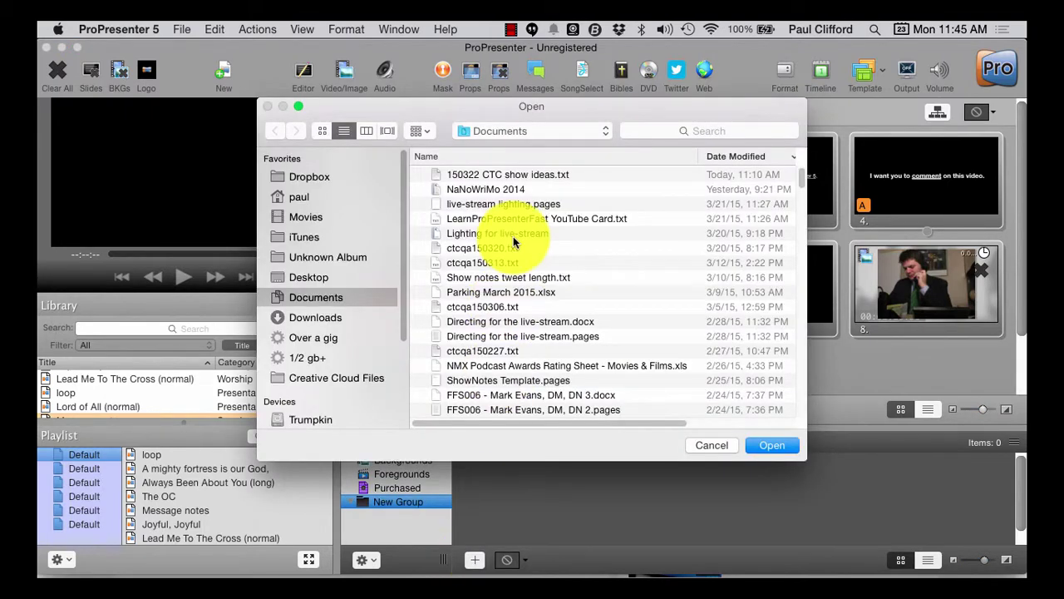
pyautogui.click(712, 447)
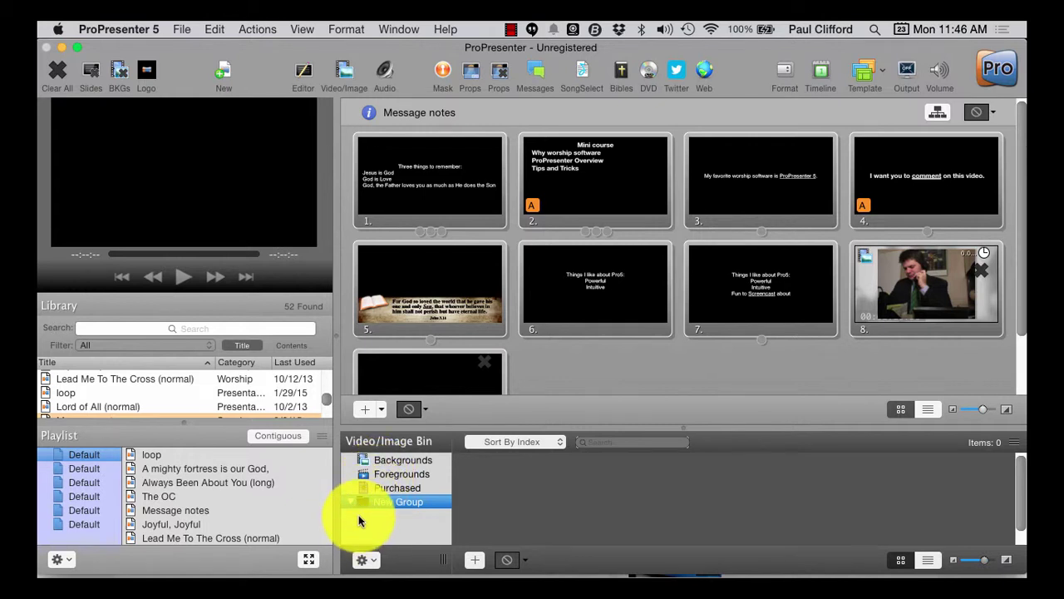
# - Add a New Playlist inside New Group via the bin's gear menu, then return to Backgrounds
pyautogui.rightClick(358, 506)
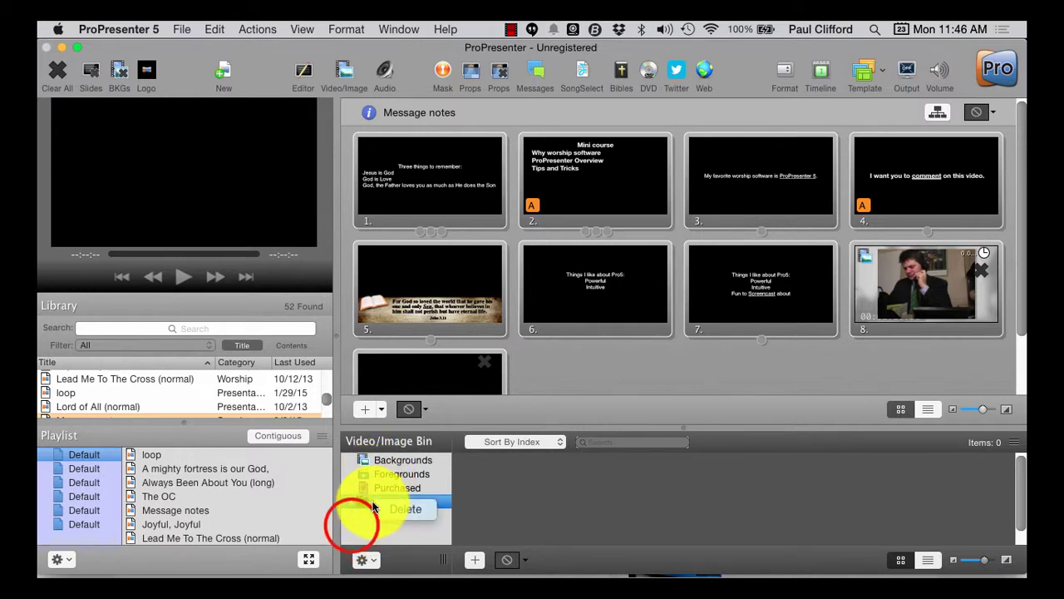
pyautogui.click(352, 529)
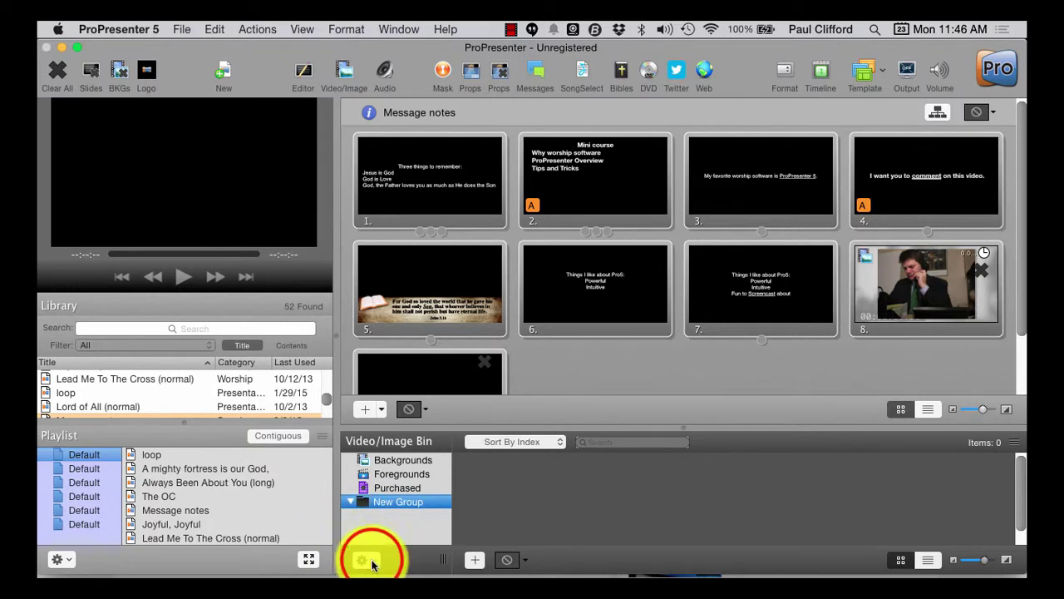
pyautogui.click(371, 561)
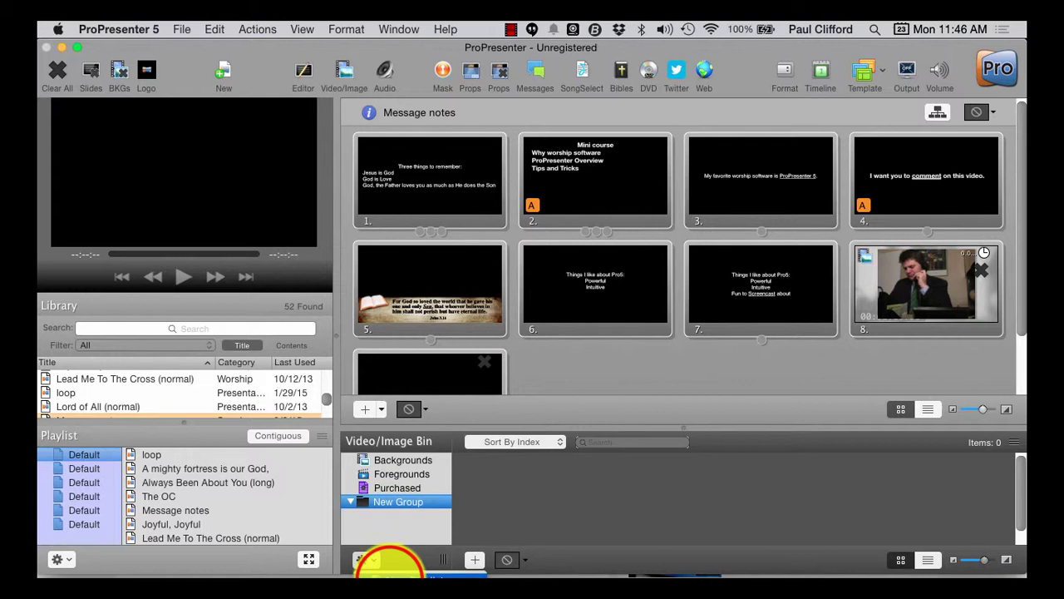
pyautogui.click(393, 574)
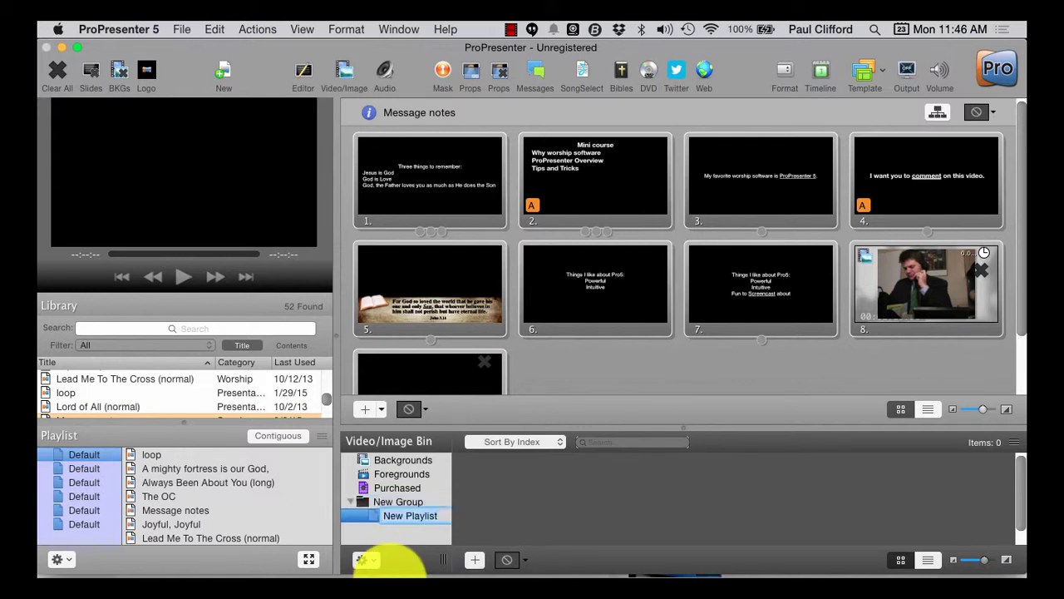
pyautogui.click(374, 516)
pyautogui.click(374, 516)
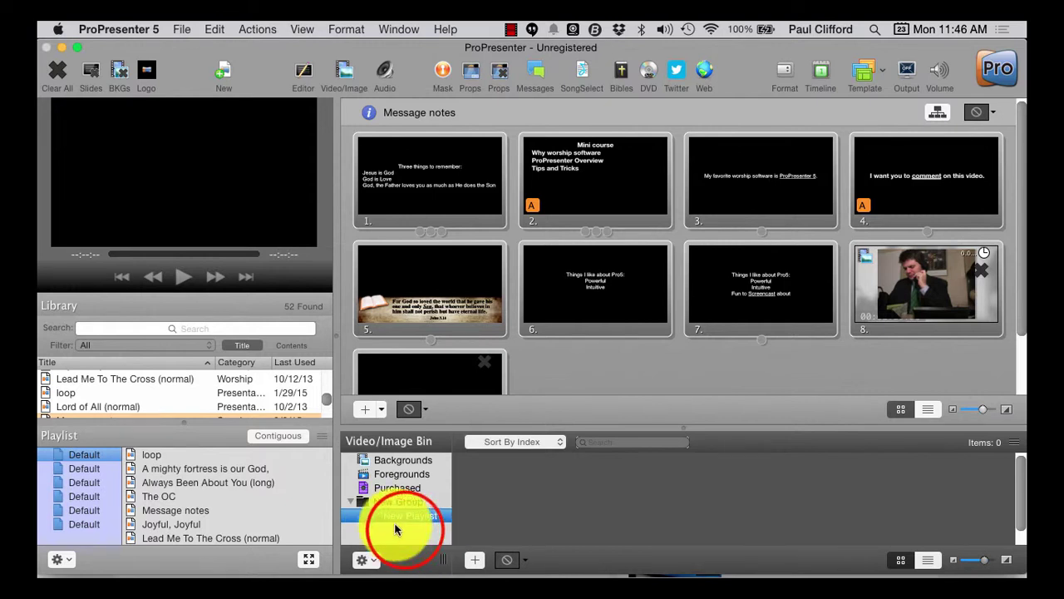
pyautogui.click(376, 470)
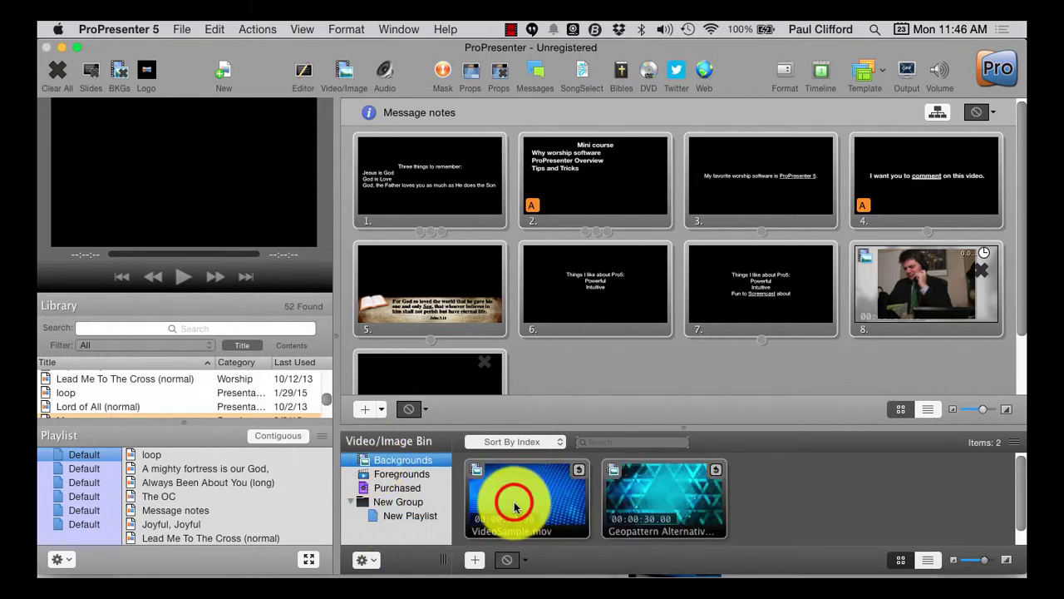
# - Drag VideoSample.mov and the Geopattern clip from Backgrounds into New Playlist
pyautogui.moveTo(445, 515); pyautogui.dragTo(392, 516)
pyautogui.click(392, 516)
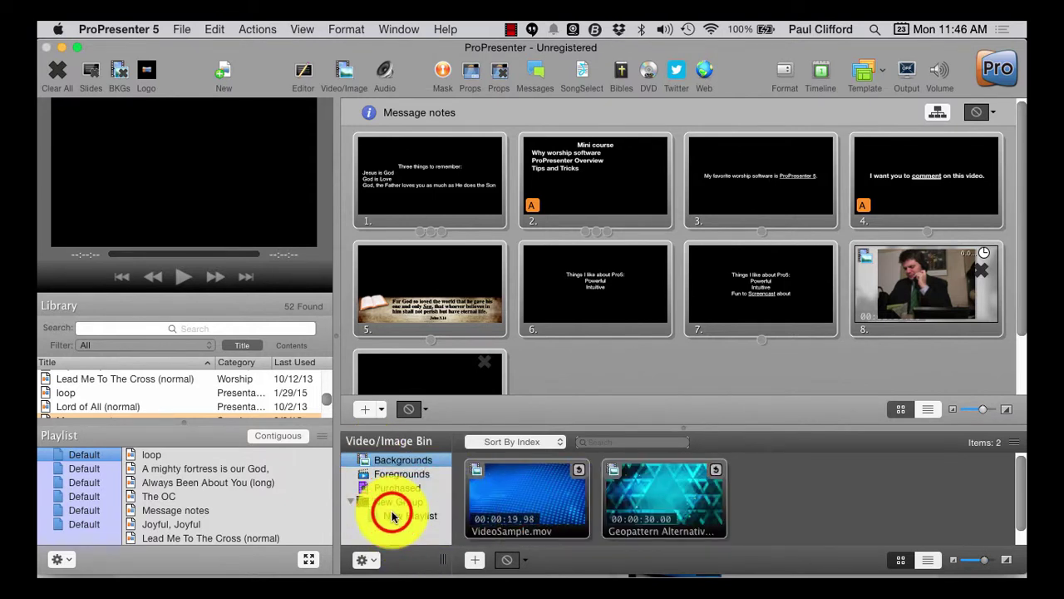
pyautogui.click(391, 461)
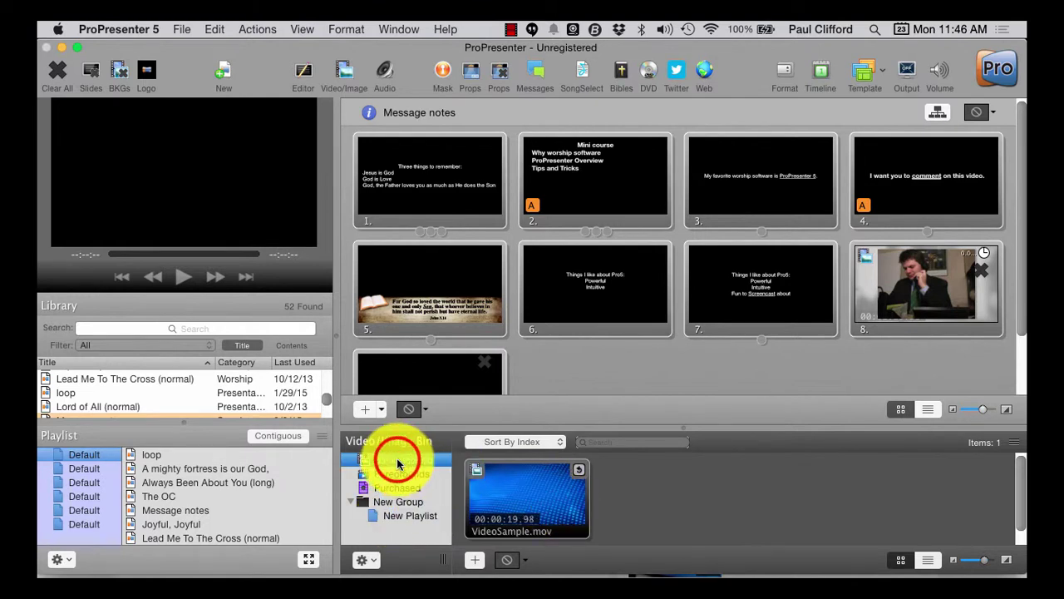
pyautogui.moveTo(641, 499); pyautogui.dragTo(404, 516)
pyautogui.click(404, 515)
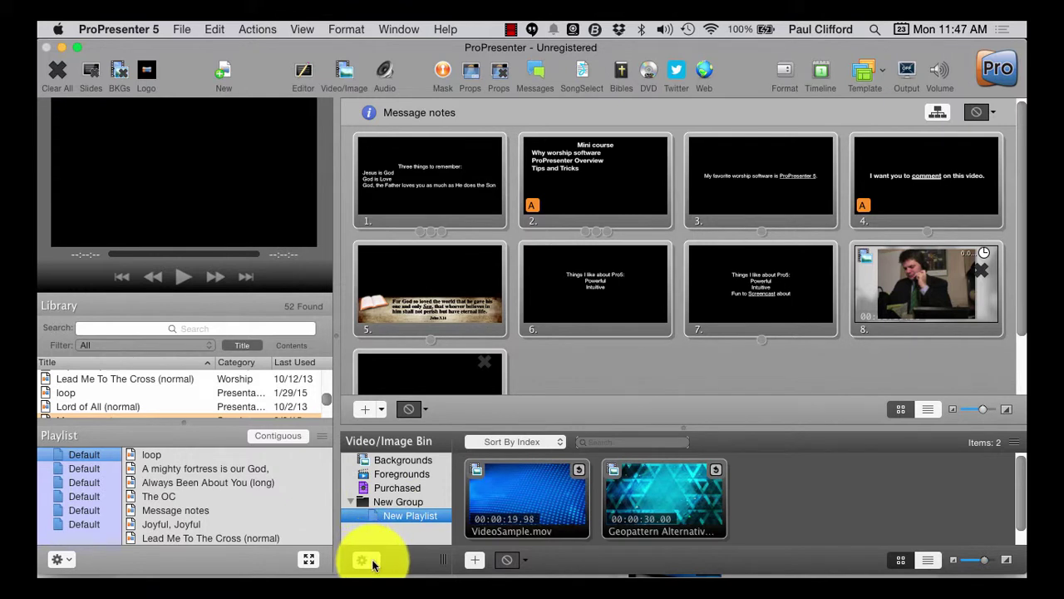
# - Show New Group's 0 items and bring up the Select a Directory dialog from the gear button
pyautogui.click(388, 501)
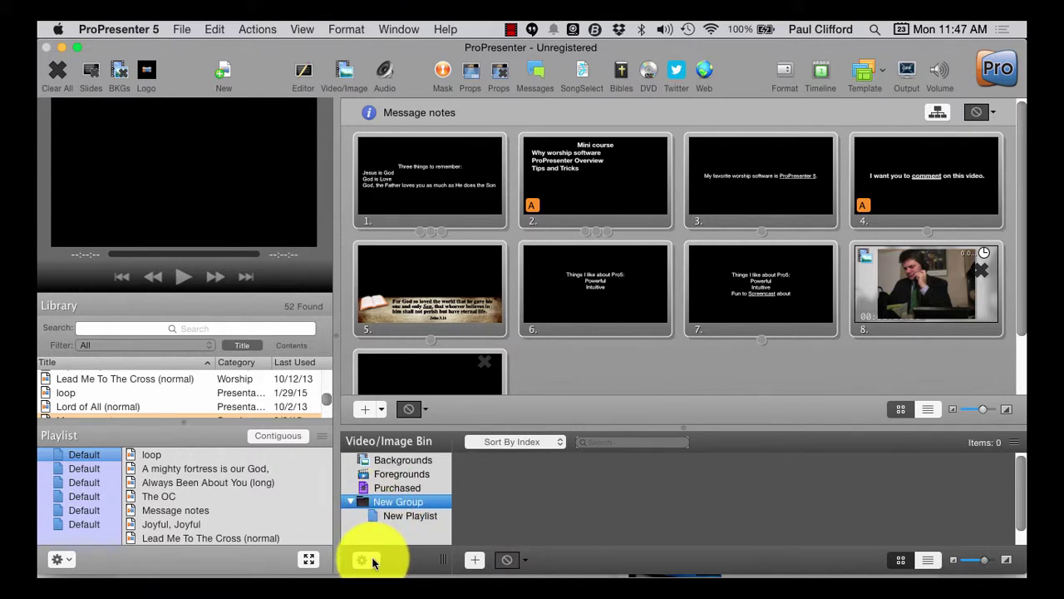
pyautogui.click(373, 563)
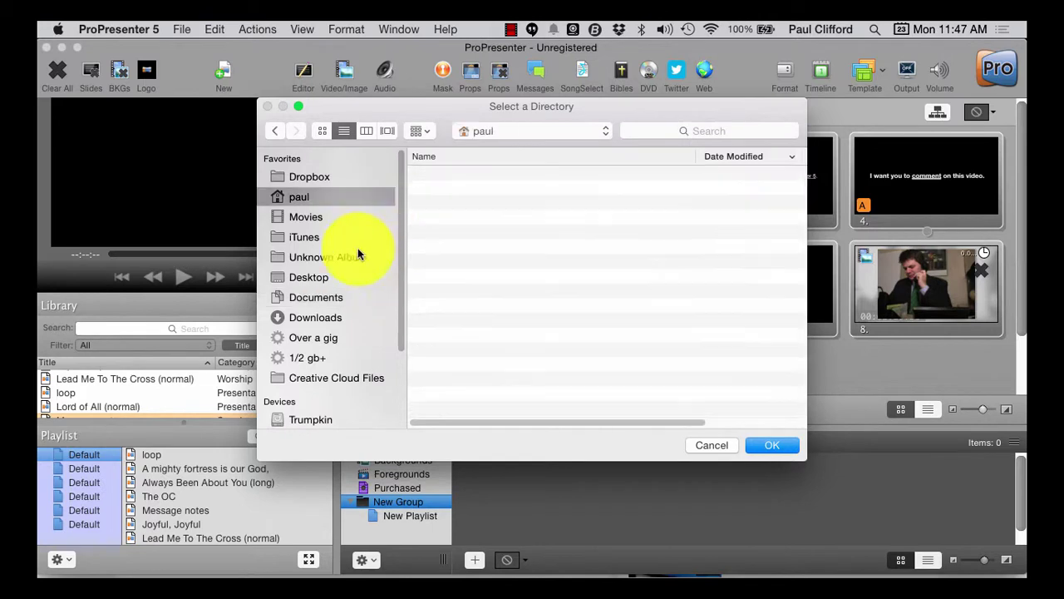
# - Pick The Land of Giants > Video > Raw as the hot folder directory and confirm
pyautogui.scroll(-3, 319, 380)
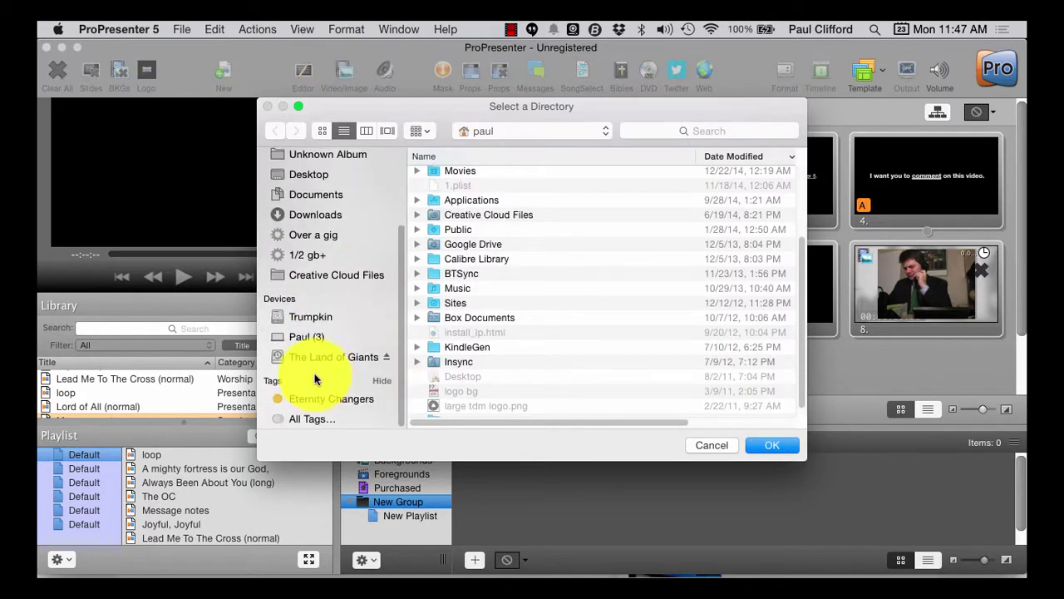
pyautogui.click(317, 350)
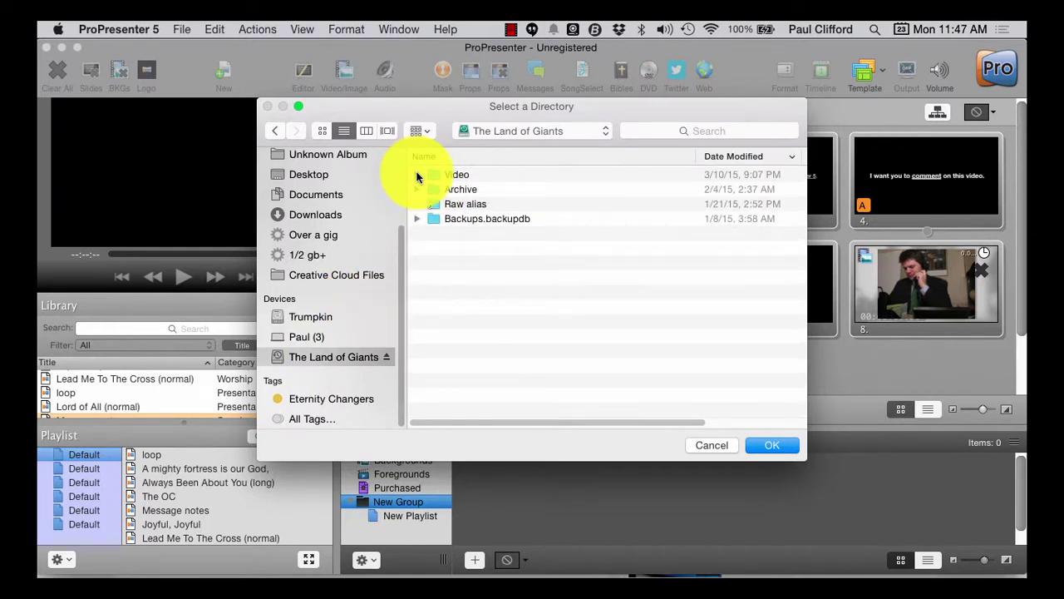
pyautogui.click(418, 176)
pyautogui.click(429, 208)
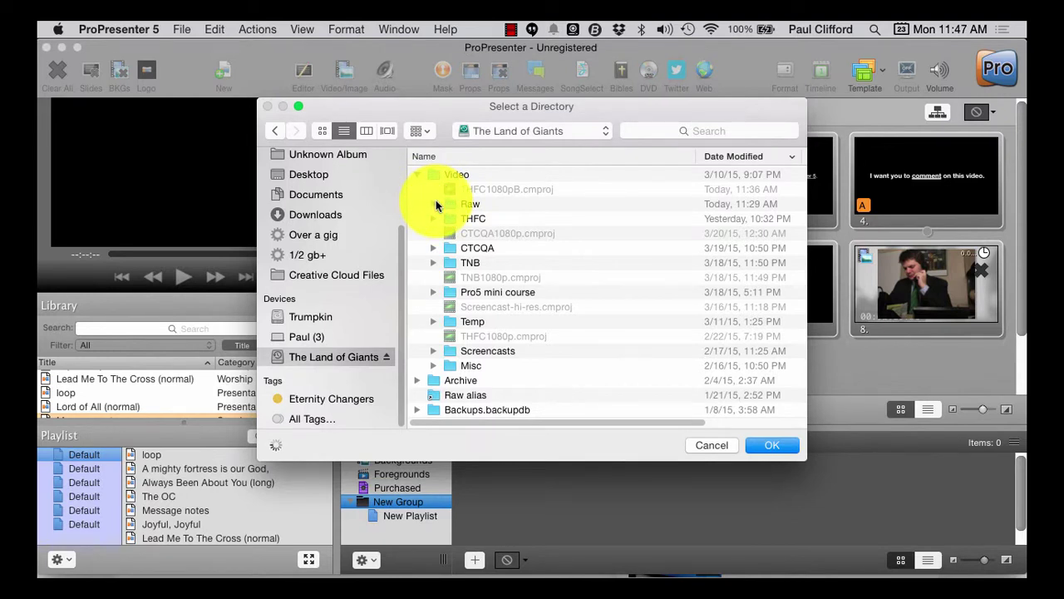
pyautogui.click(450, 202)
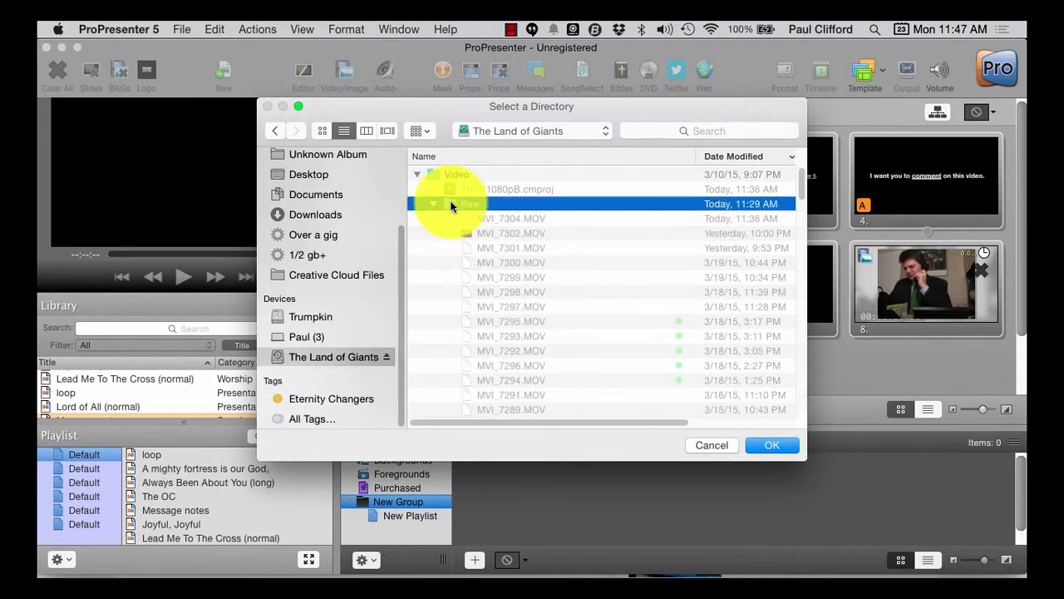
pyautogui.click(772, 445)
pyautogui.click(782, 448)
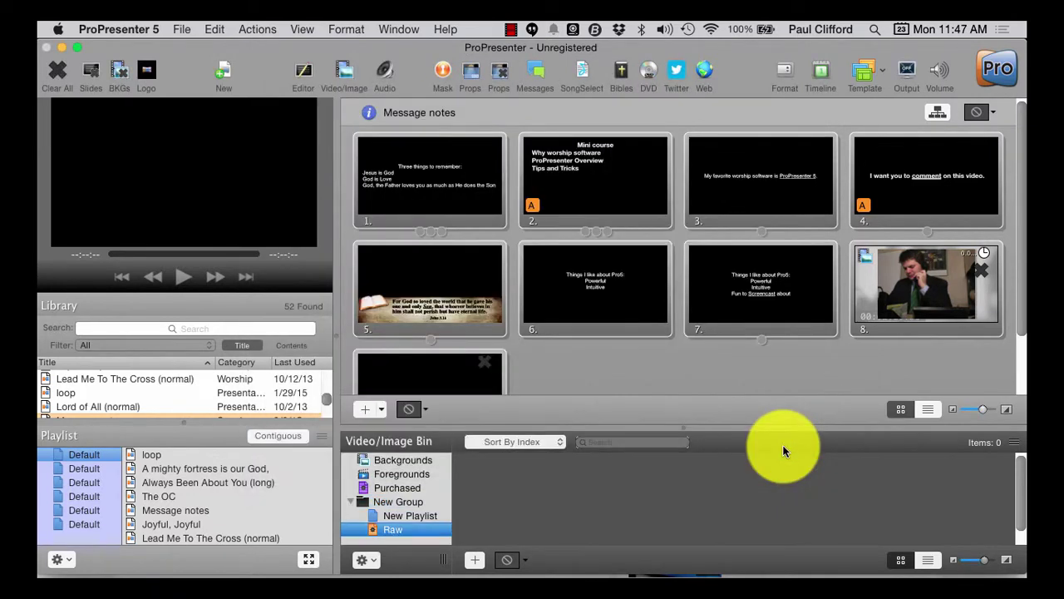
# - Load the Raw hot folder's 116 MVI clips by switching to New Group and back to Raw
pyautogui.click(383, 517)
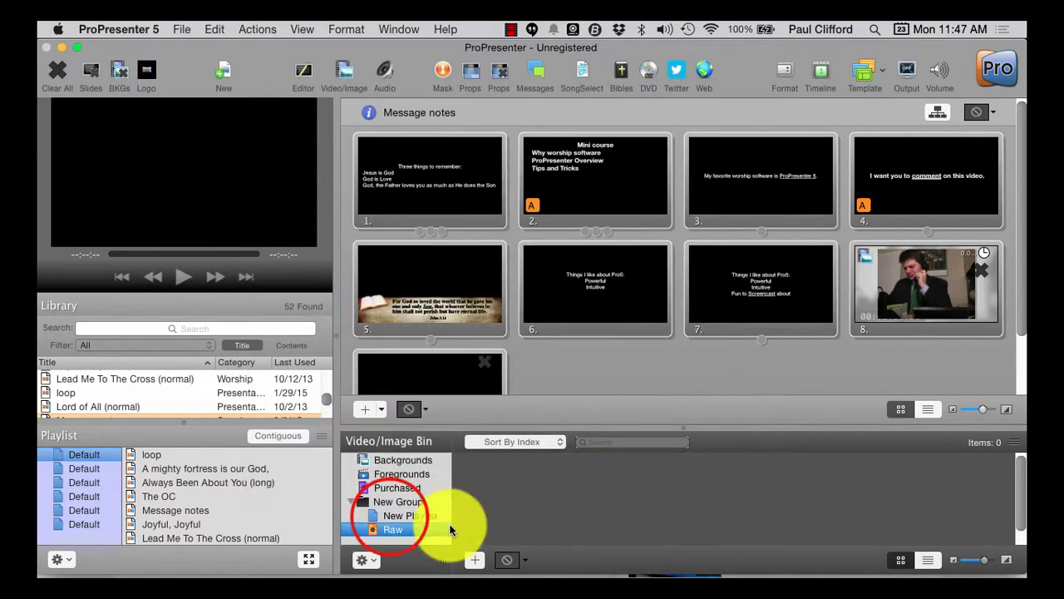
pyautogui.click(390, 521)
pyautogui.click(392, 526)
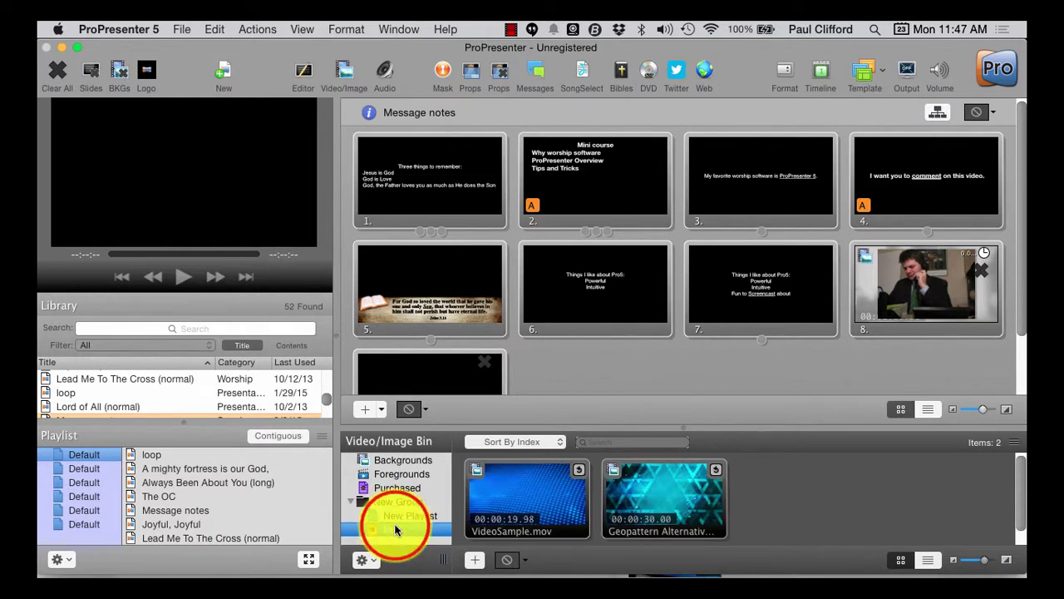
pyautogui.click(396, 530)
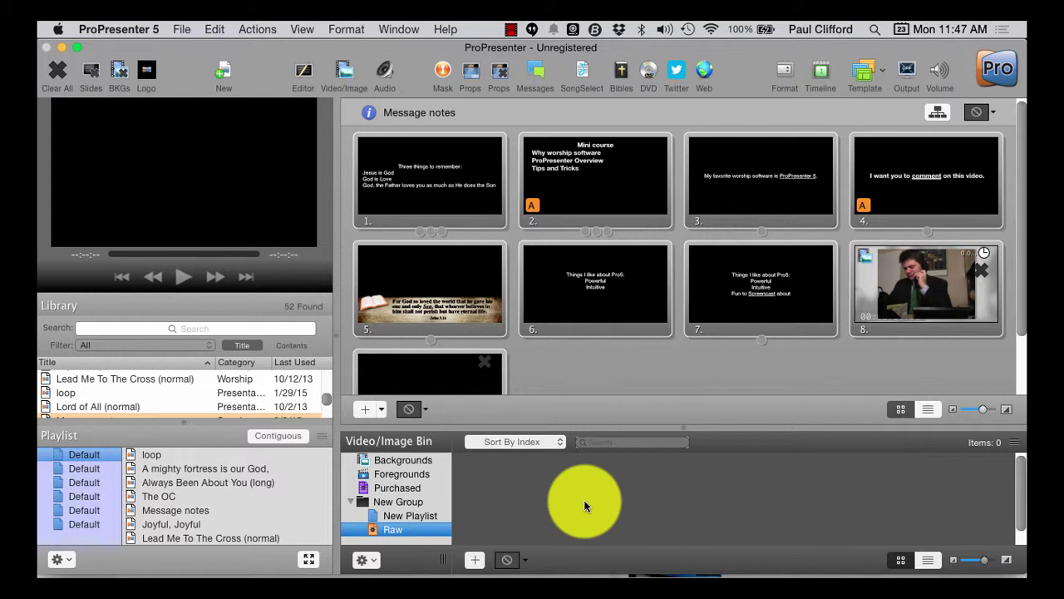
pyautogui.click(406, 503)
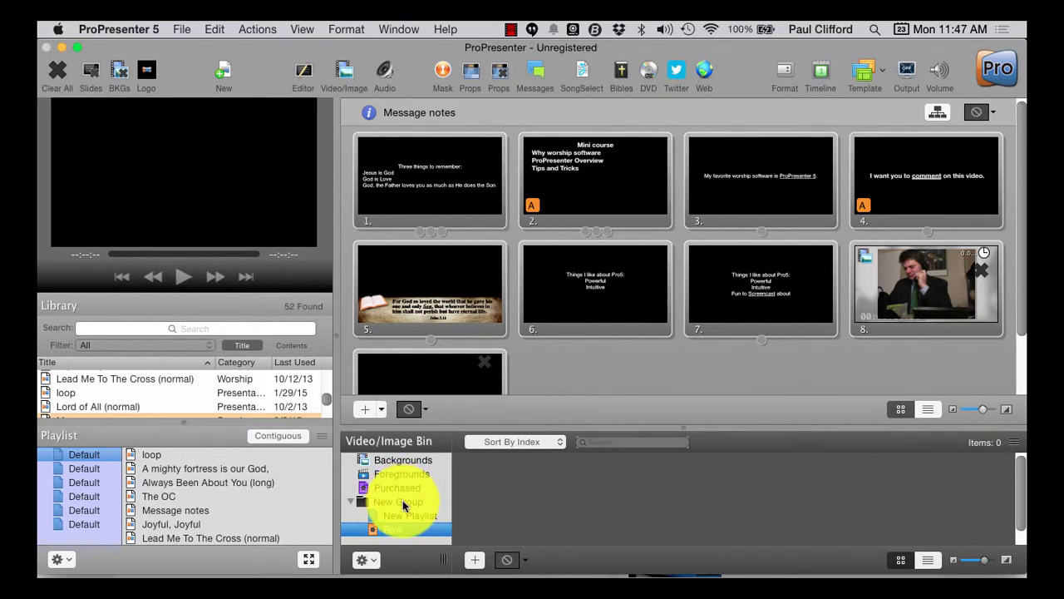
pyautogui.click(402, 499)
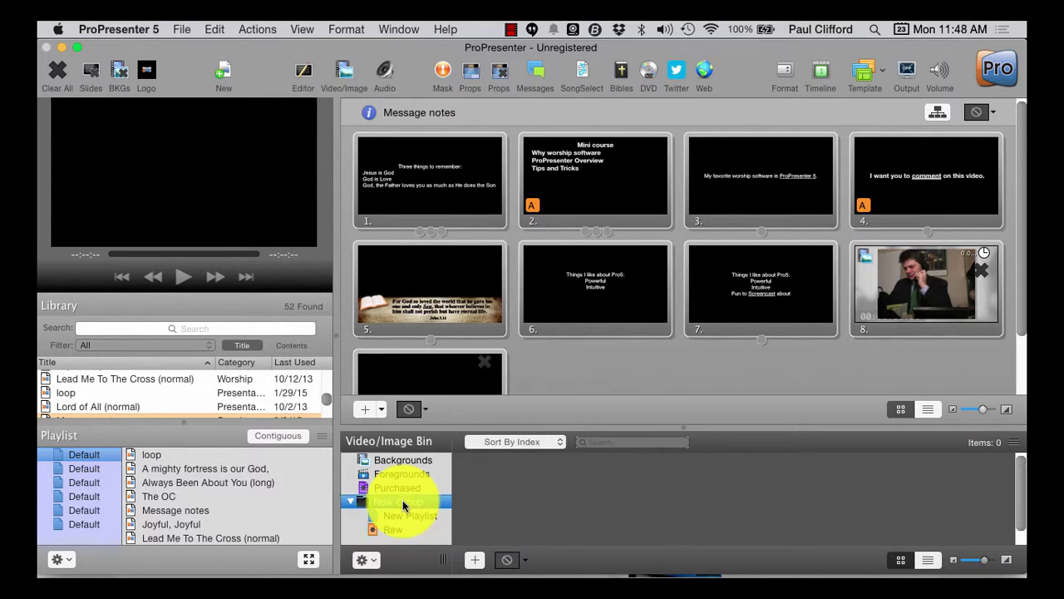
pyautogui.click(401, 531)
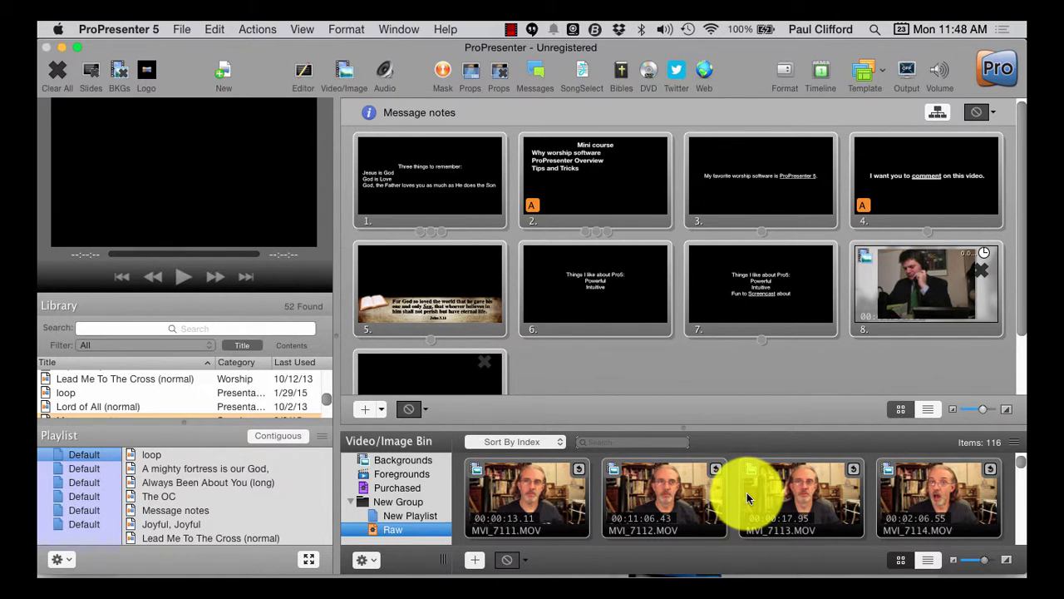
# - Show New Playlist's two videos, VideoSample.mov and the Geopattern clip
pyautogui.scroll(-2, 747, 497)
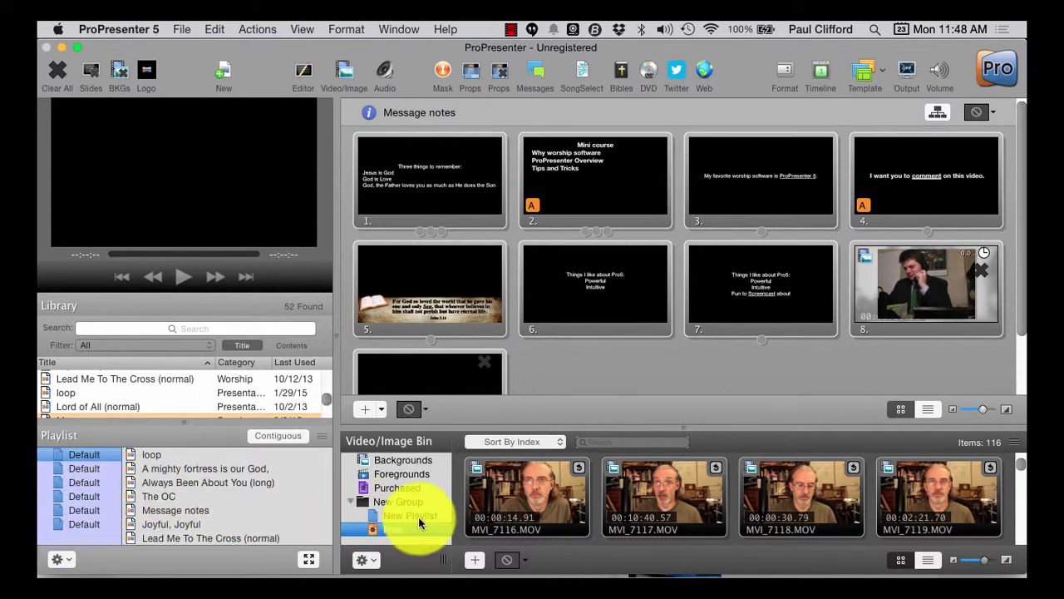
pyautogui.click(373, 515)
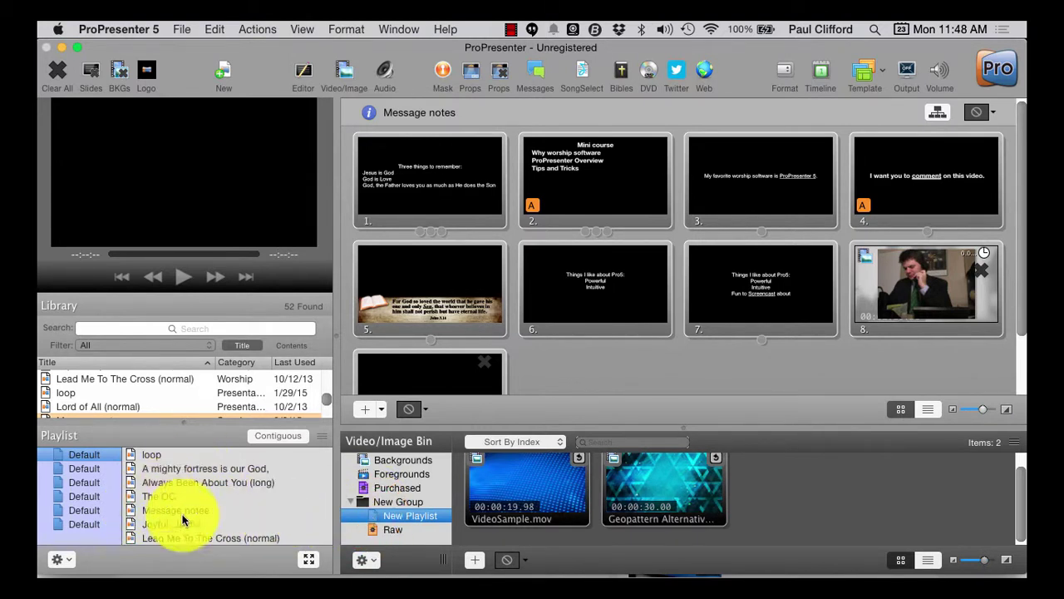
# - Rename New Playlist to 'Folder'
pyautogui.click(396, 514)
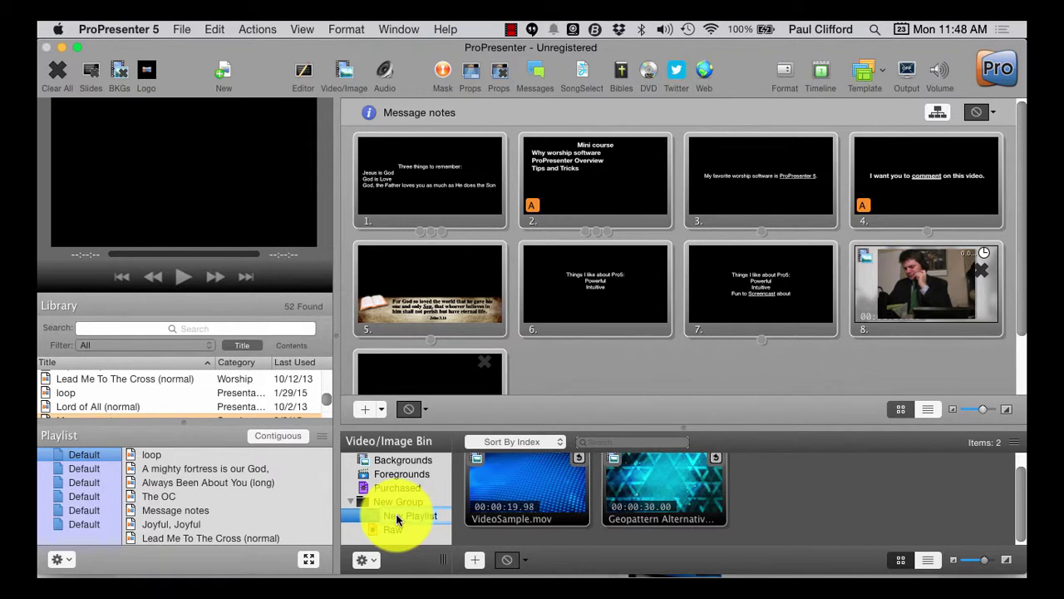
pyautogui.write('Folder')
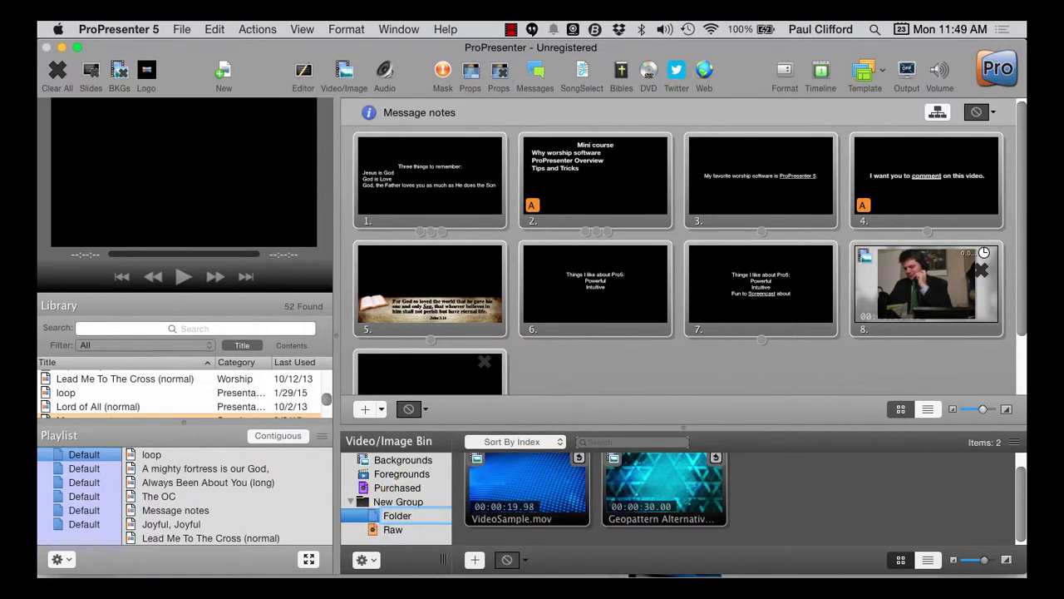
pyautogui.press('Return')
# - Rename the Raw hot folder to 'Raw videos folder'
pyautogui.click(400, 527)
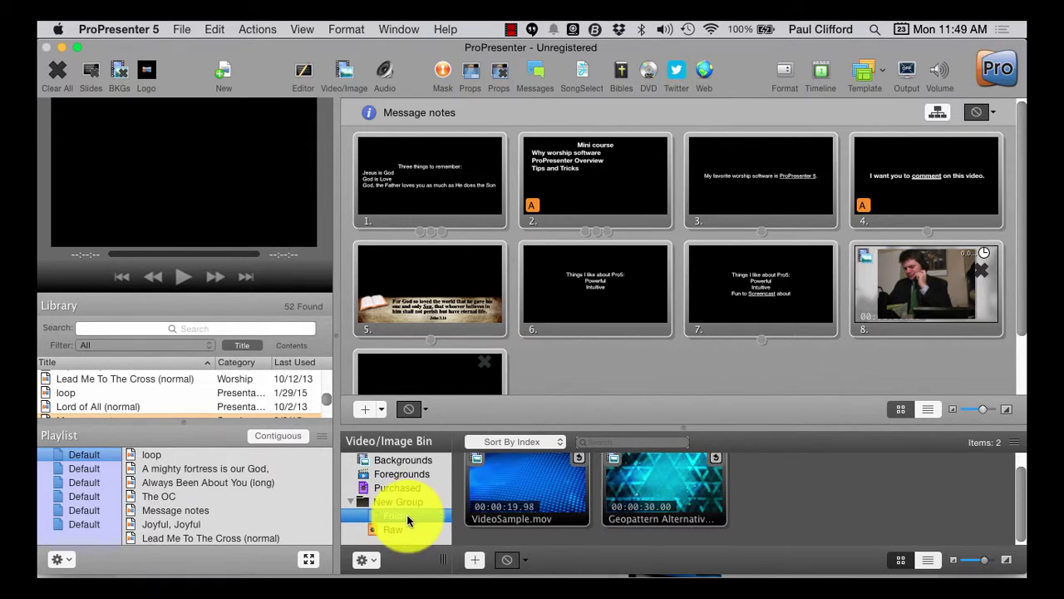
pyautogui.click(396, 530)
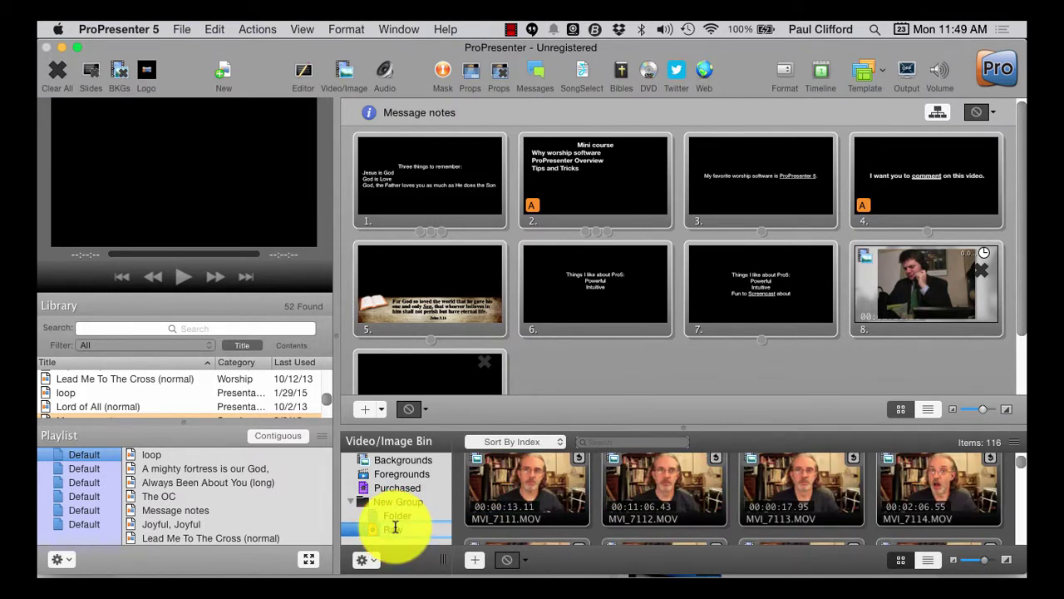
pyautogui.write('R')
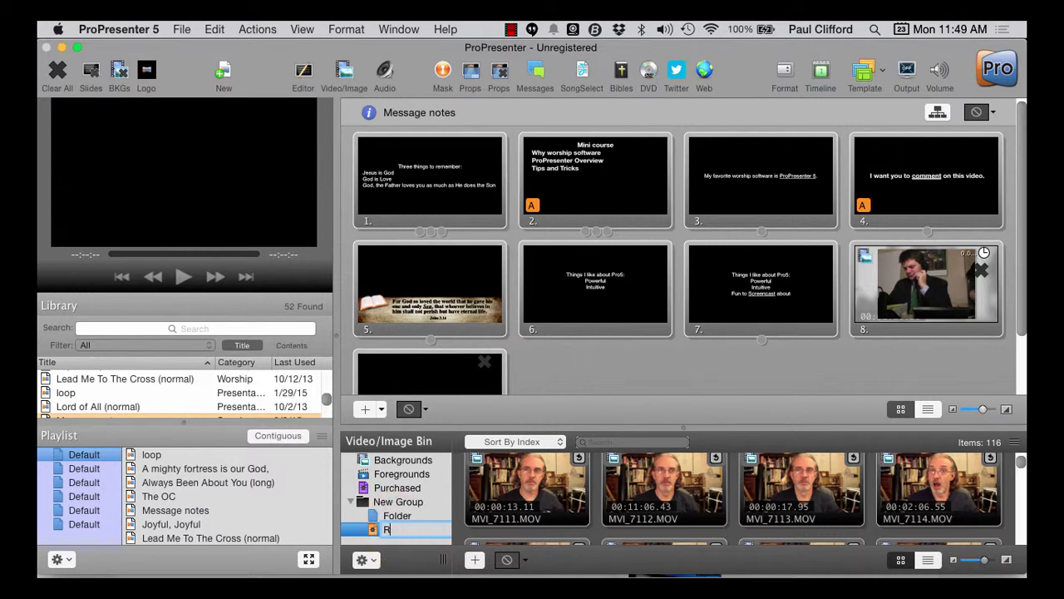
pyautogui.write('aw videos folder')
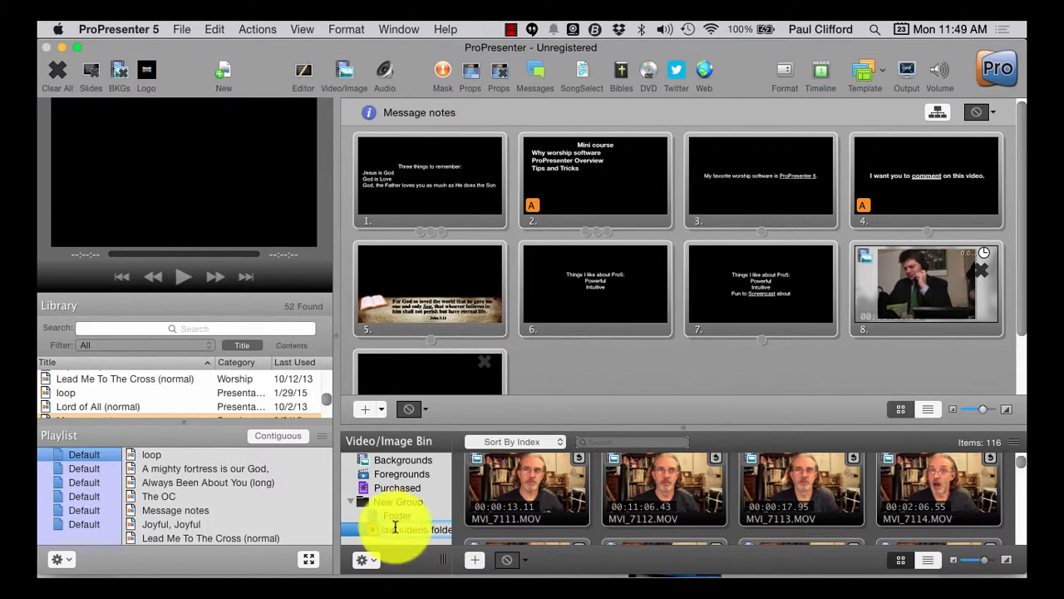
pyautogui.click(372, 501)
pyautogui.click(384, 502)
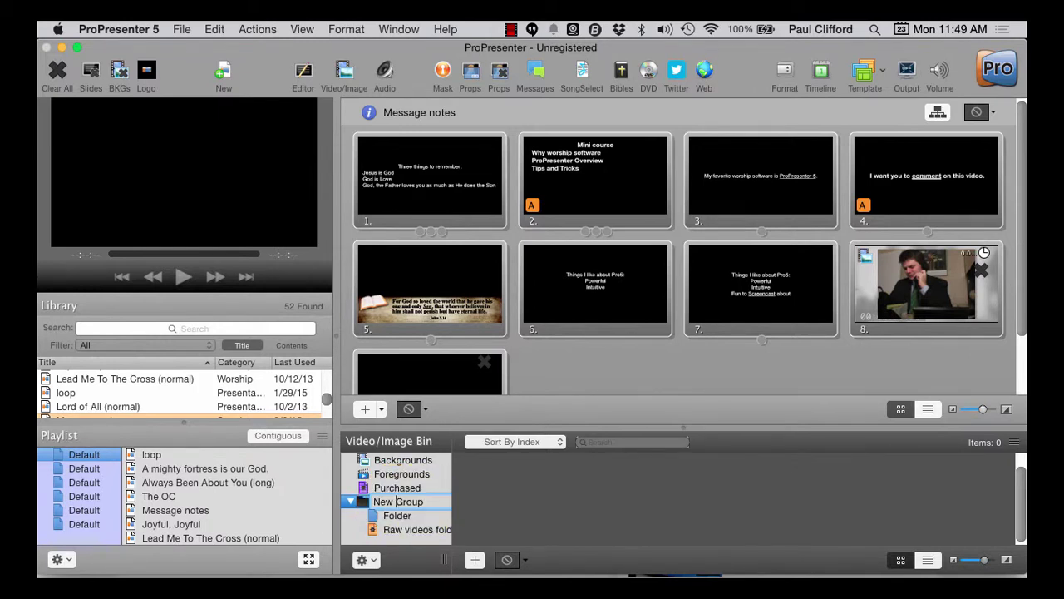
# - Rename New Group to 'Folder Group', then check Folder's two videos and Raw videos folder's 116 clips
pyautogui.press('BackSpace')
pyautogui.press('BackSpace')
pyautogui.press('BackSpace')
pyautogui.press('BackSpace')
pyautogui.write('Folder')
pyautogui.press('Return')
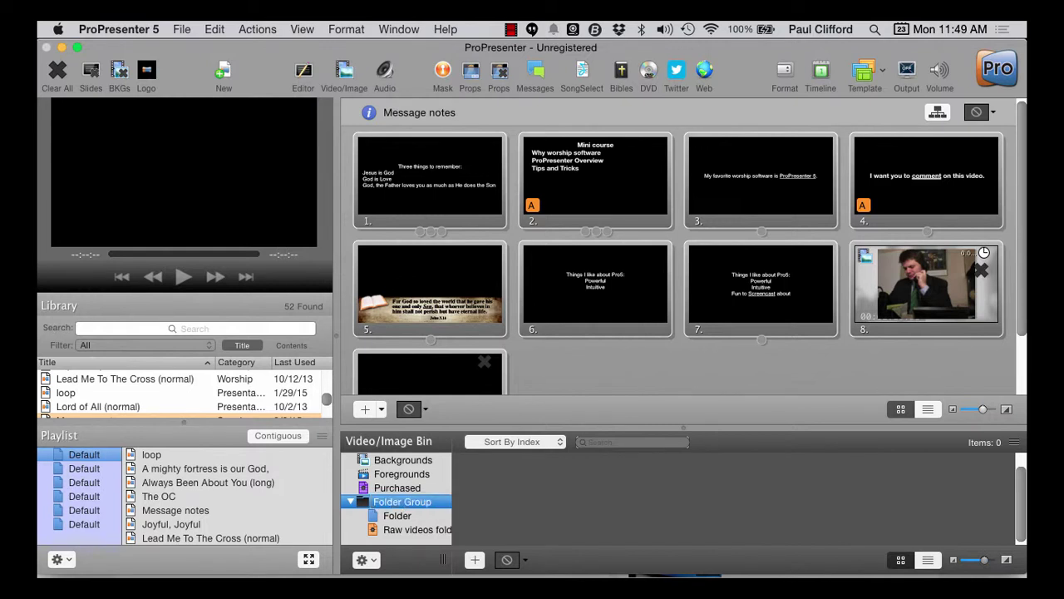
pyautogui.click(385, 518)
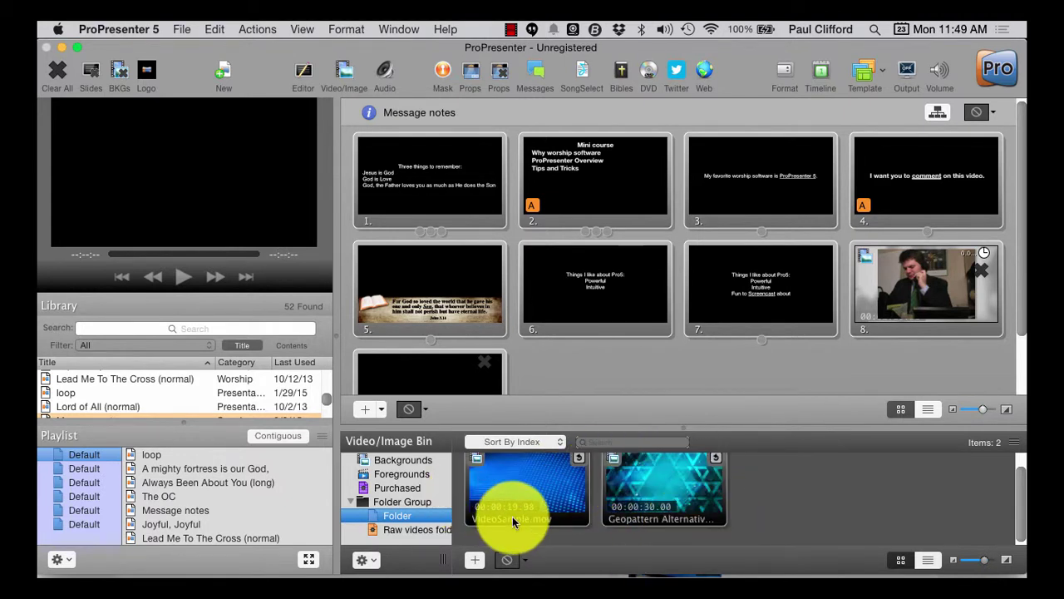
pyautogui.click(406, 532)
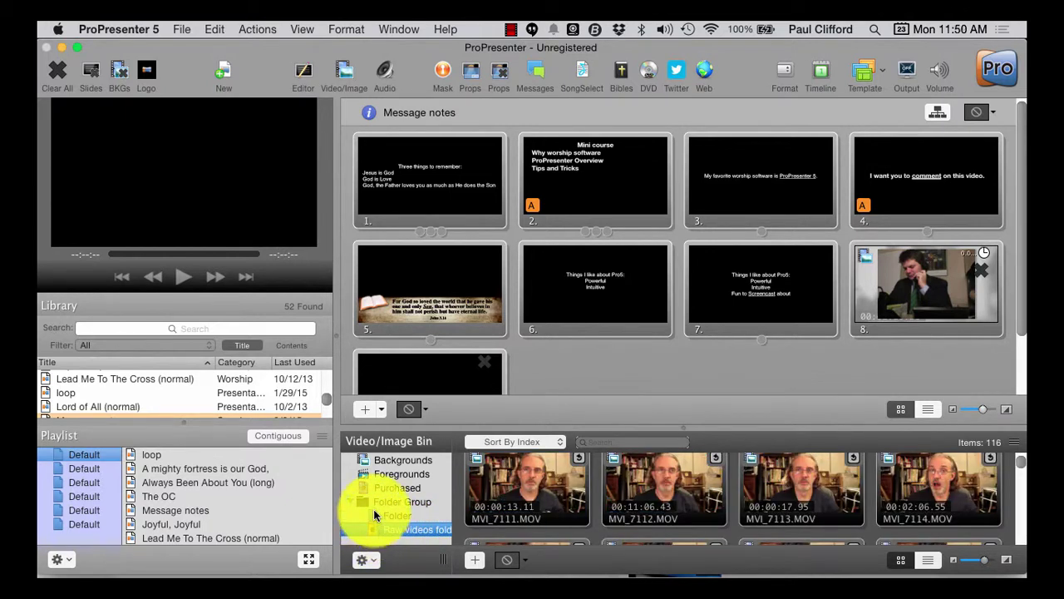